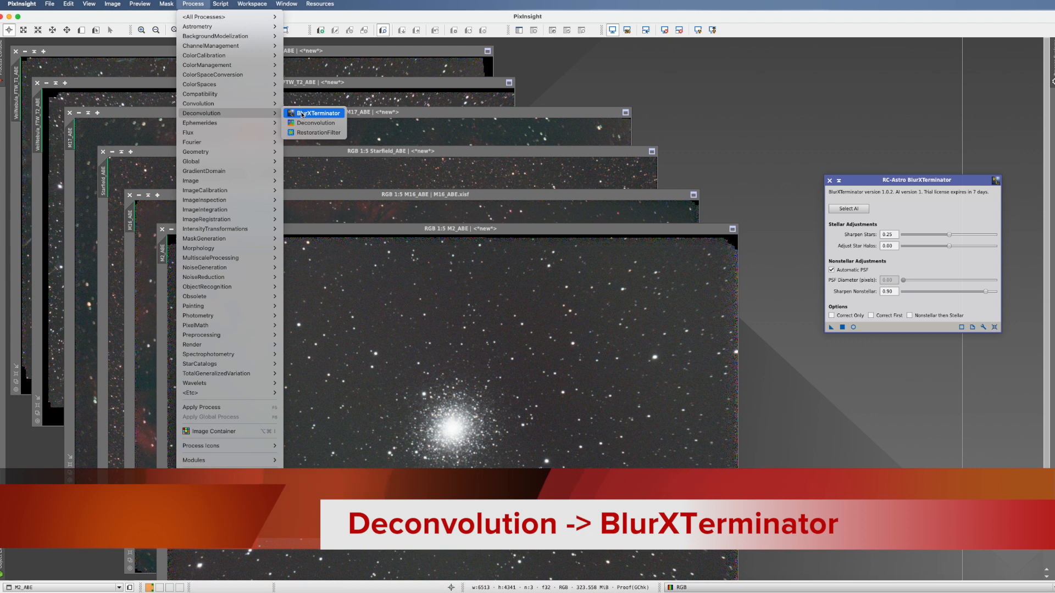
Load BlurXTerminator.1.mlmodel from the library folder as the AI model for BlurXTerminator.
click(707, 100)
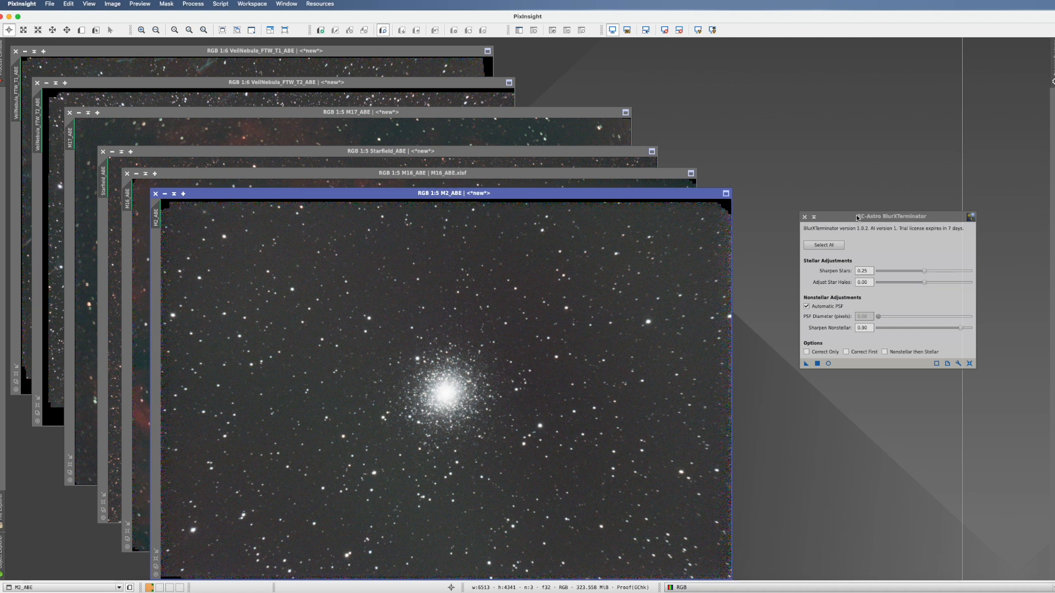
drag(856, 218, 852, 195)
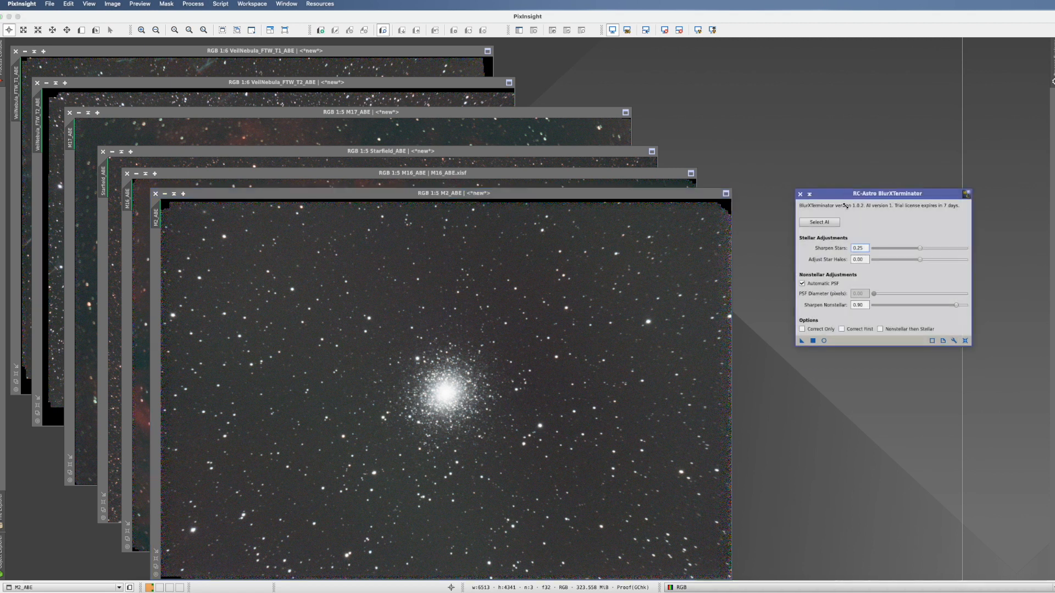
click(821, 223)
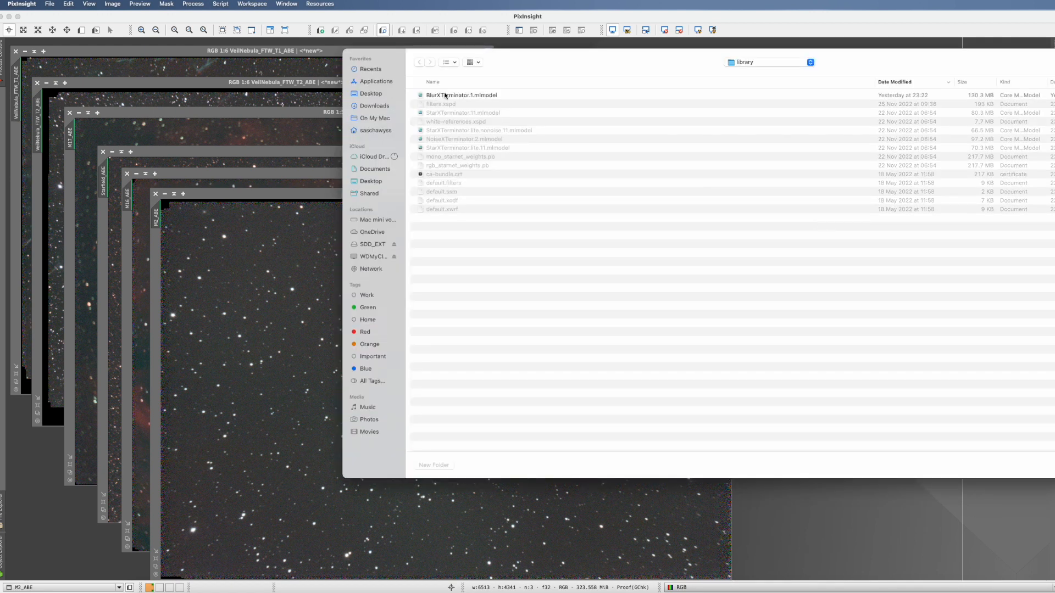
click(445, 96)
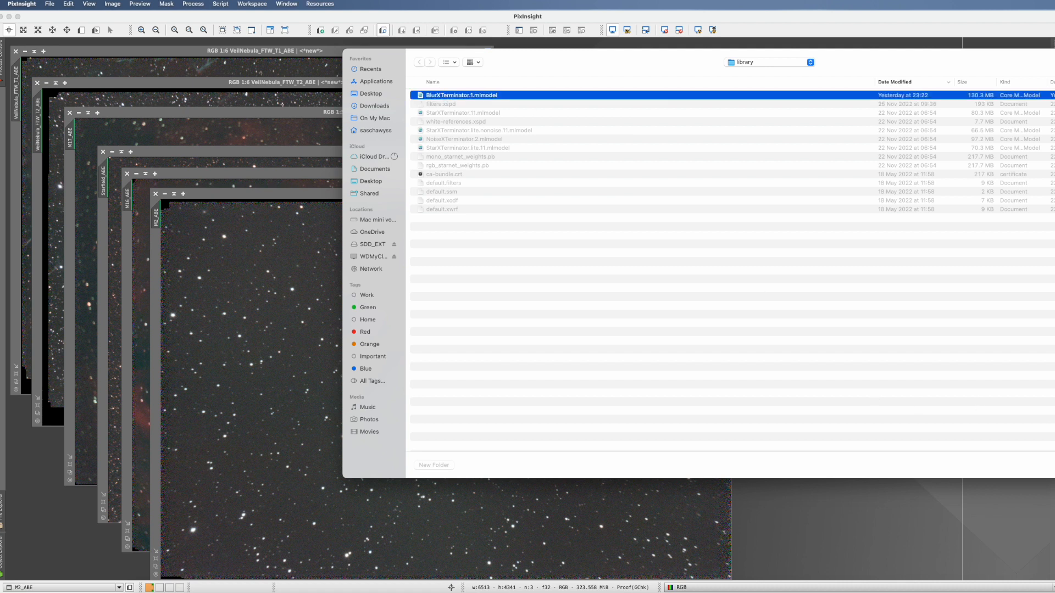
key(Return)
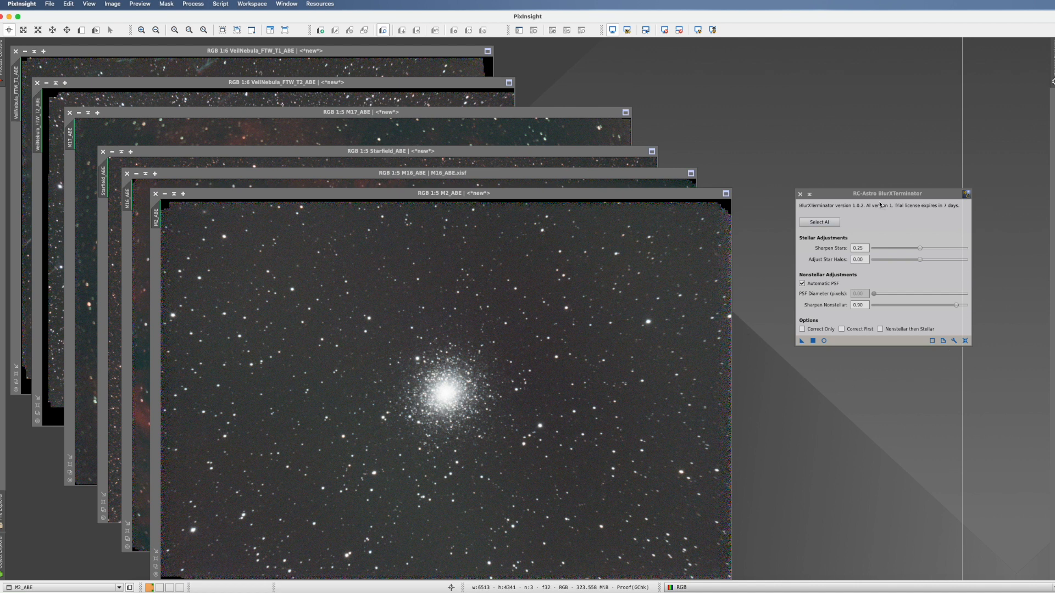
drag(877, 194, 857, 199)
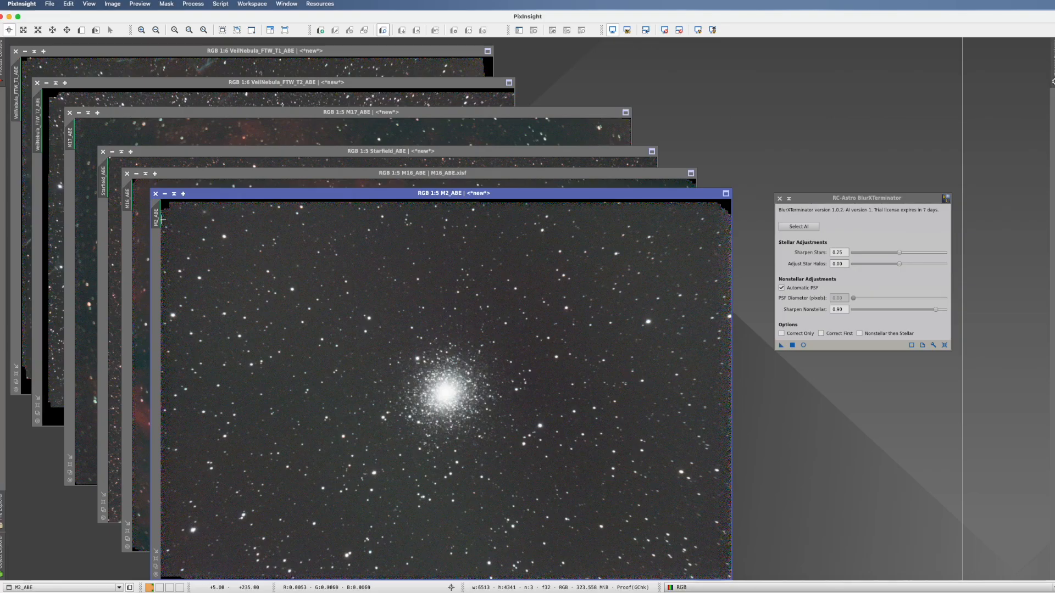
Clone M2_ABE and apply BlurXTerminator to the clone with Sharpen Stars 0.25 and Sharpen Nonstellar 0.90.
drag(156, 218, 255, 190)
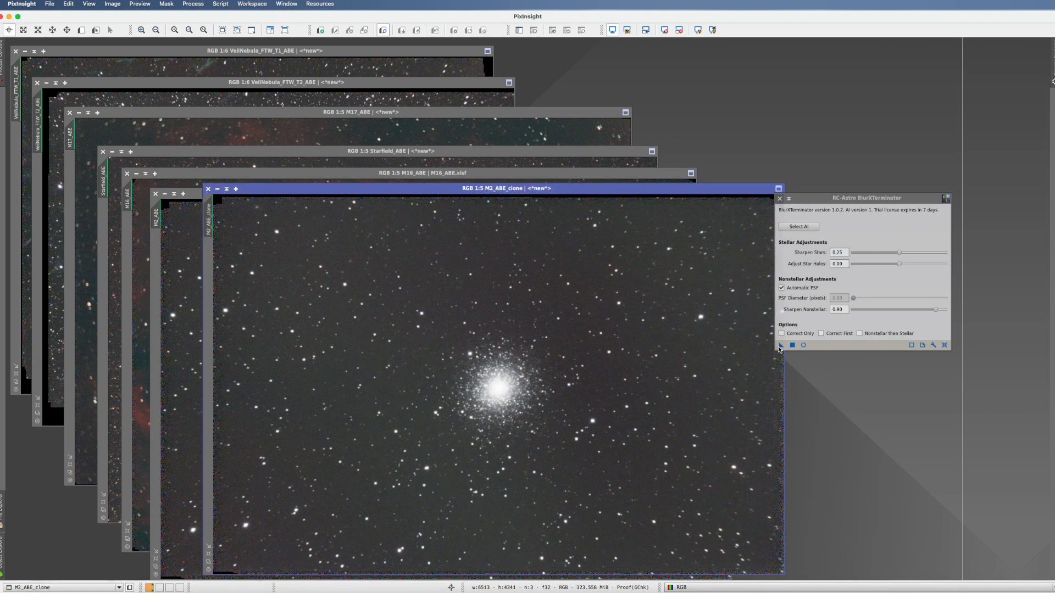
drag(781, 347, 609, 337)
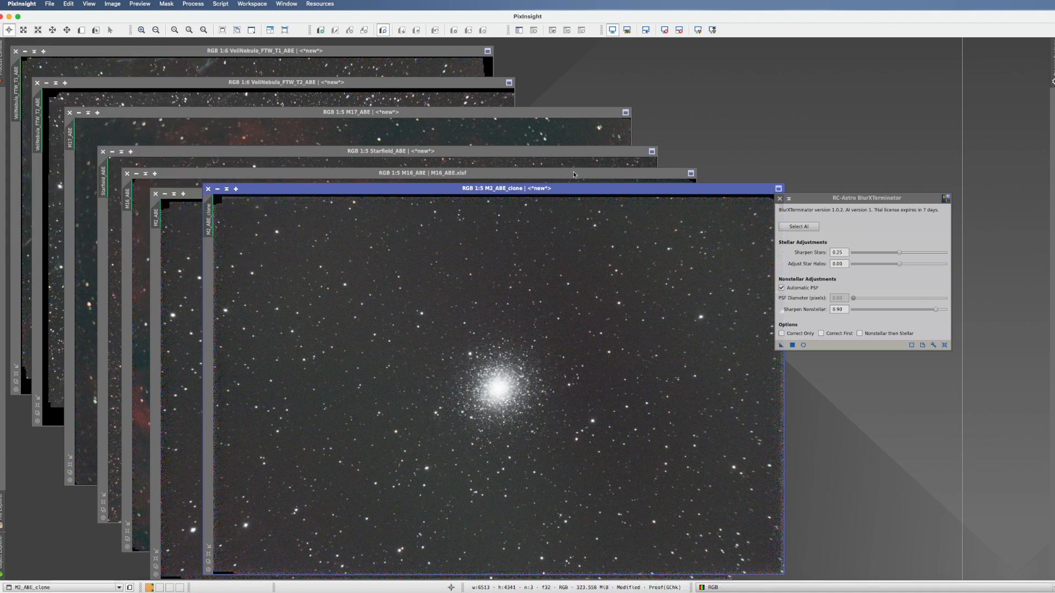
Collapse the BlurXTerminator dialog and place M2_ABE and its sharpened clone side by side to compare the stars.
drag(662, 188, 905, 173)
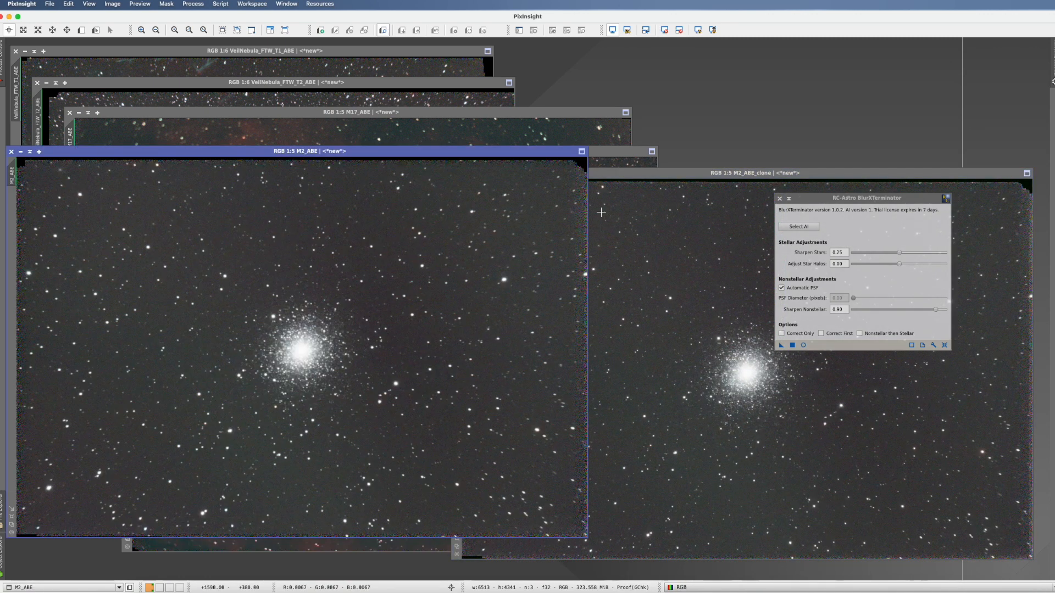
double_click(835, 196)
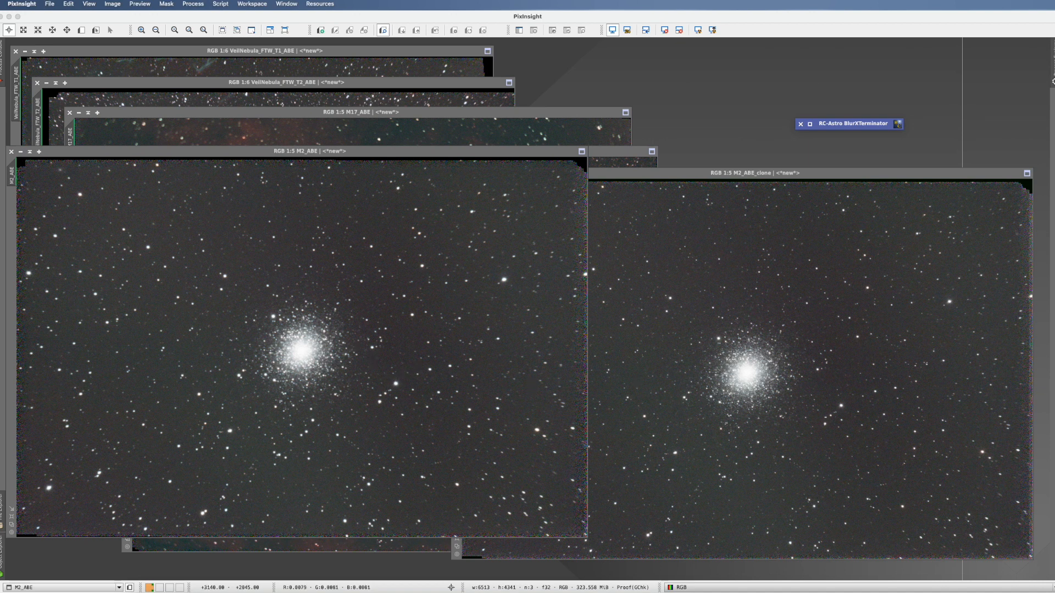
click(308, 345)
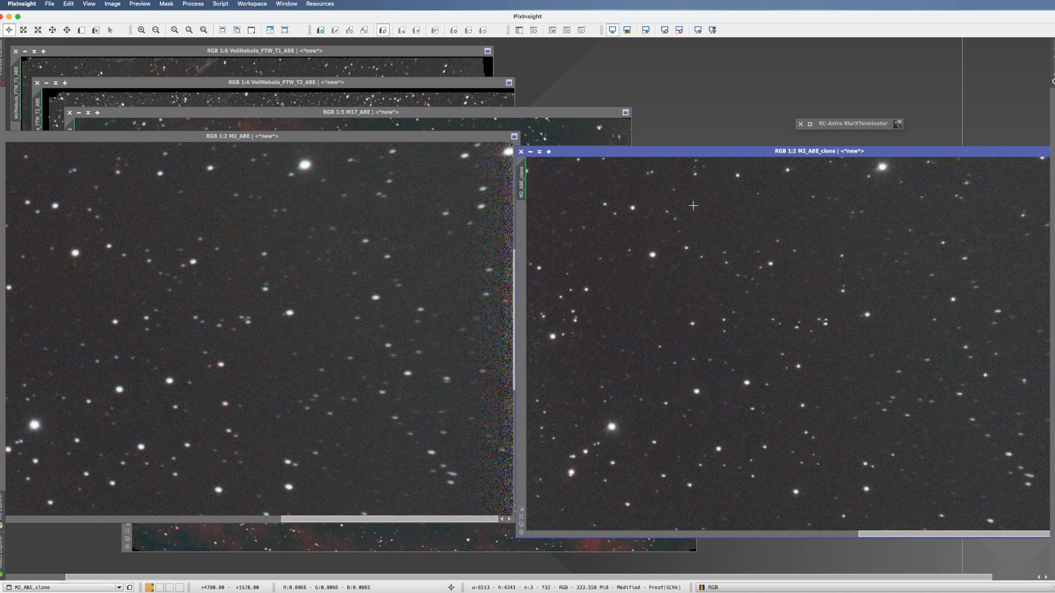
drag(567, 157, 300, 158)
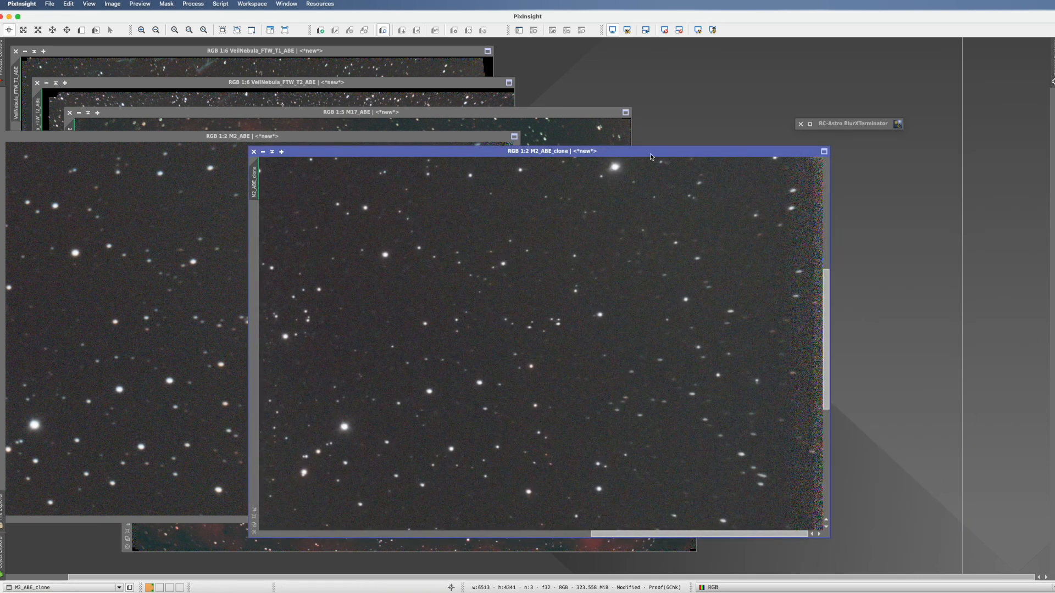
Close the sharpened M2_ABE_clone without saving and place a fresh clone partly over the original M2_ABE.
key(super+w)
click(551, 327)
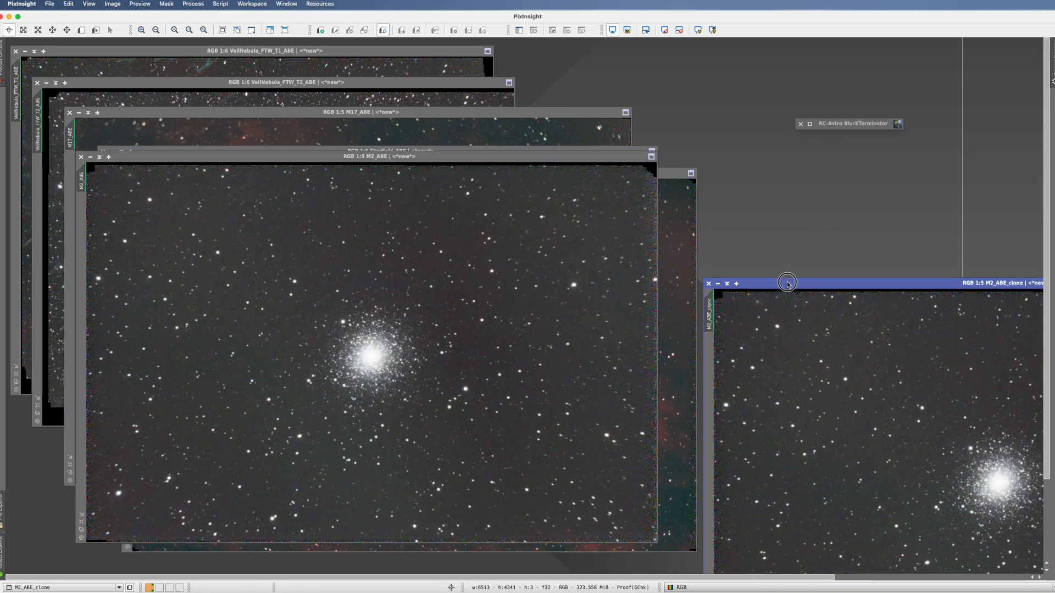
drag(981, 283, 503, 150)
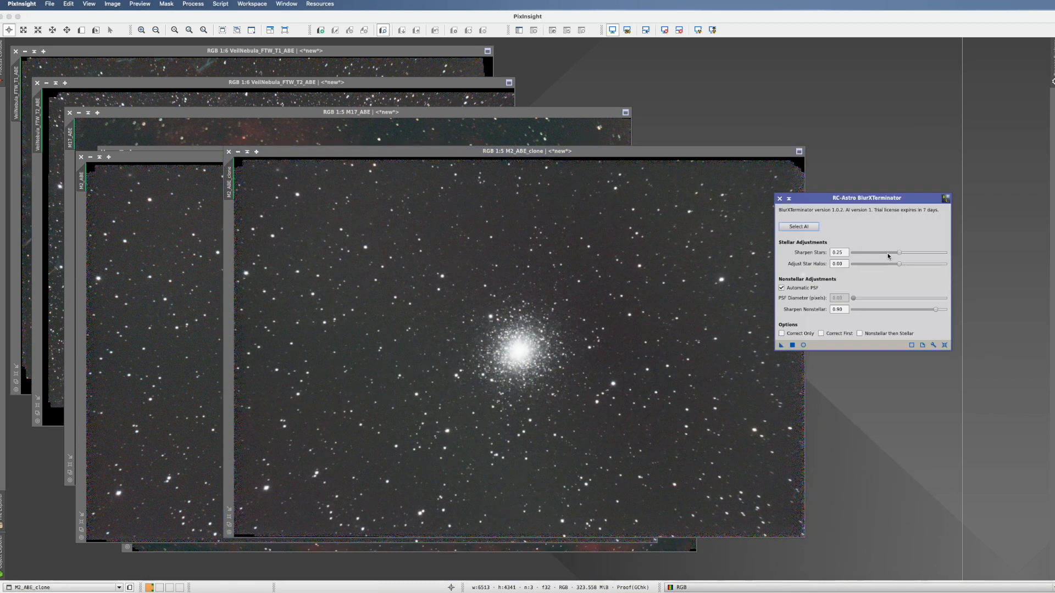
Set Sharpen Stars to 0.50 and Adjust Star Halos to -0.10, and apply BlurXTerminator to M2_ABE_clone.
click(899, 252)
drag(901, 254, 951, 258)
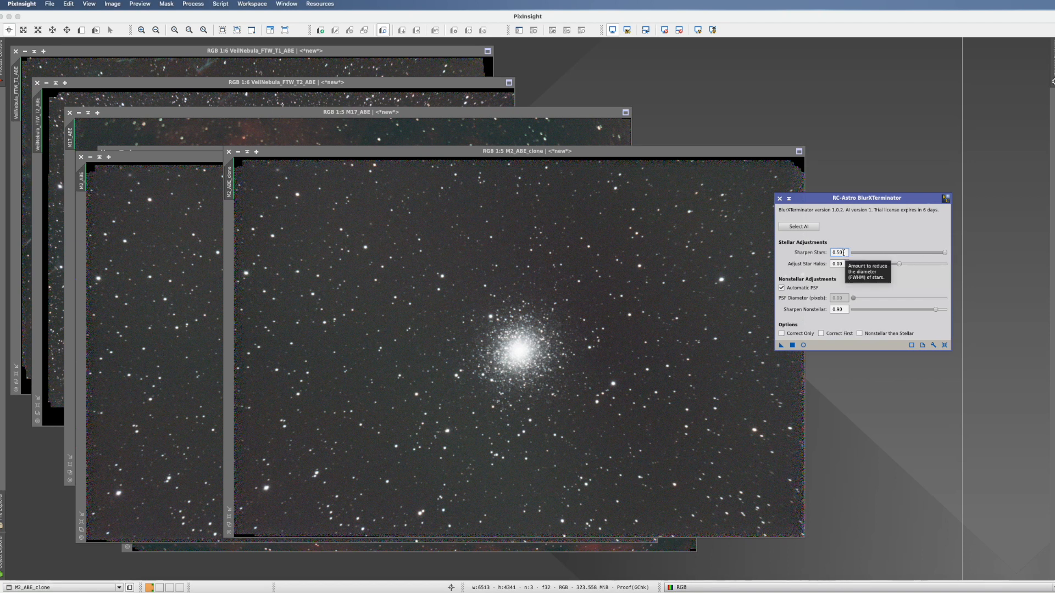
drag(898, 264, 890, 267)
drag(780, 345, 668, 340)
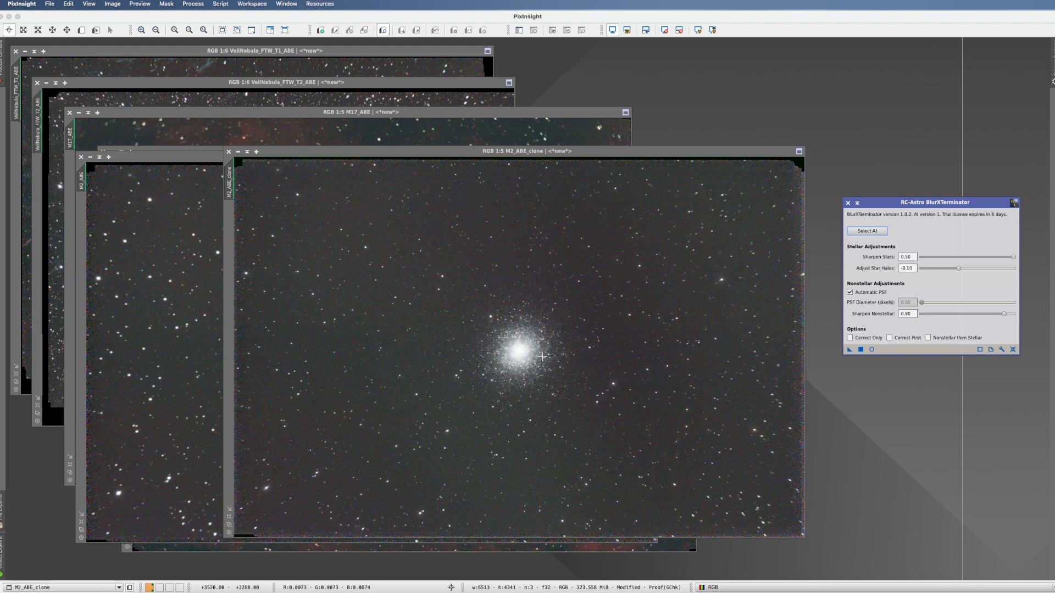
Inspect the sharpened cluster core, reset BlurXTerminator to its defaults, and close M2_ABE_clone without saving.
scroll(542, 357, up, 4)
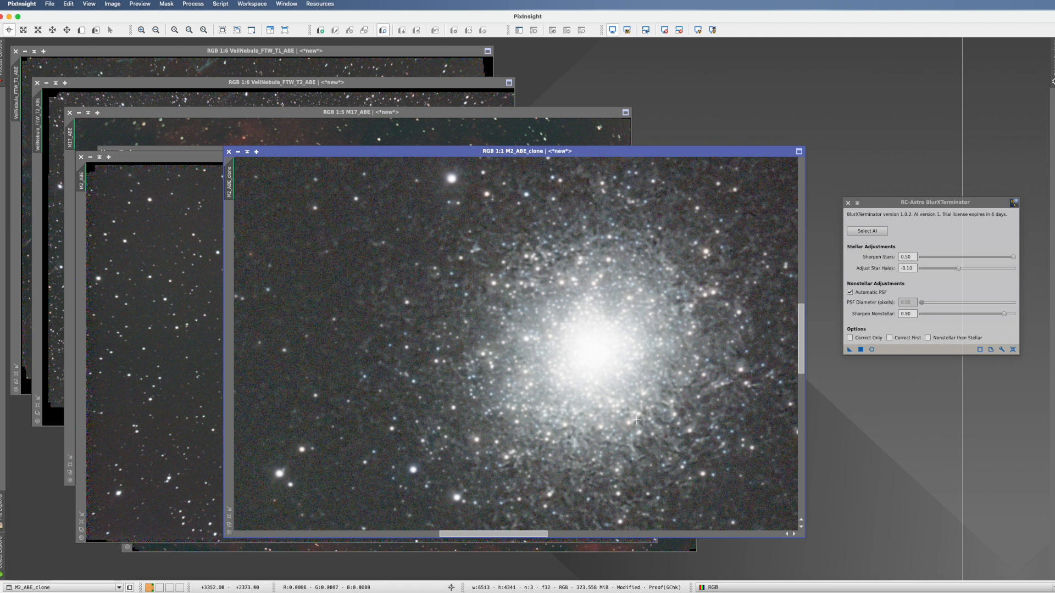
scroll(679, 430, up, 1)
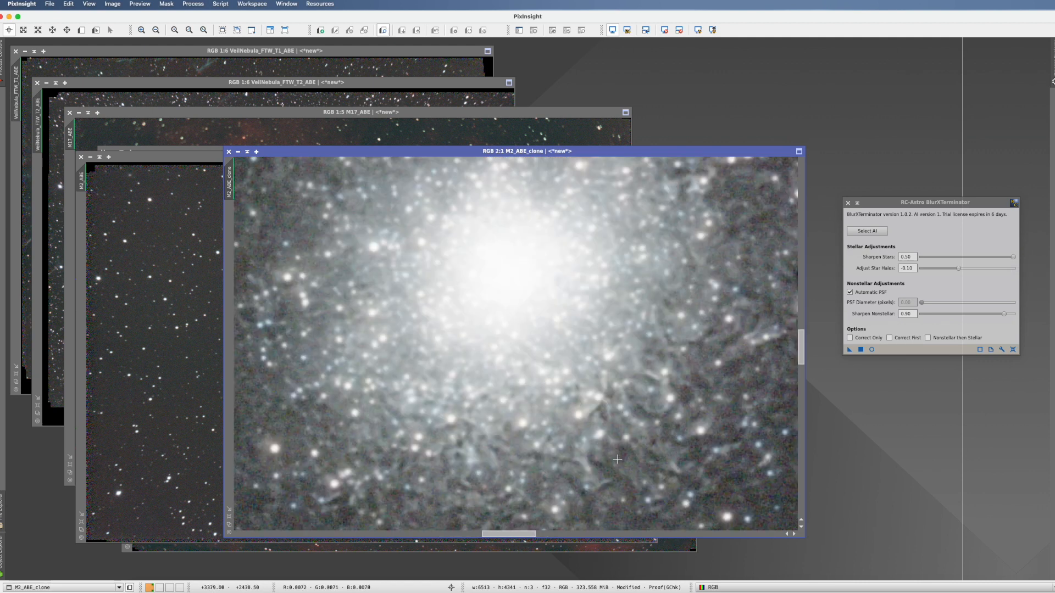
scroll(547, 427, down, 3)
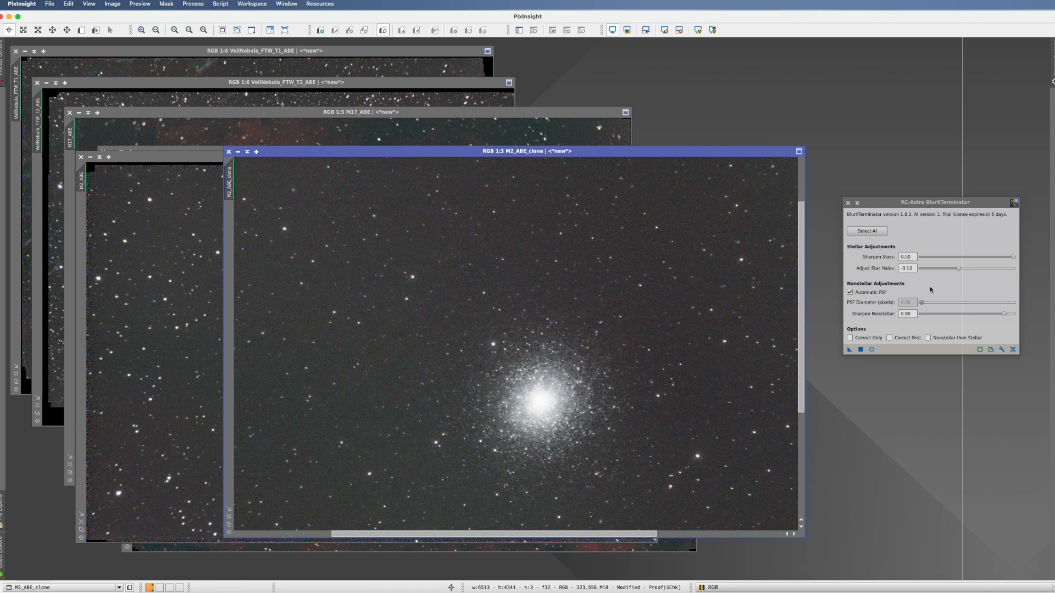
drag(1013, 258, 971, 257)
click(1012, 349)
drag(802, 223, 801, 262)
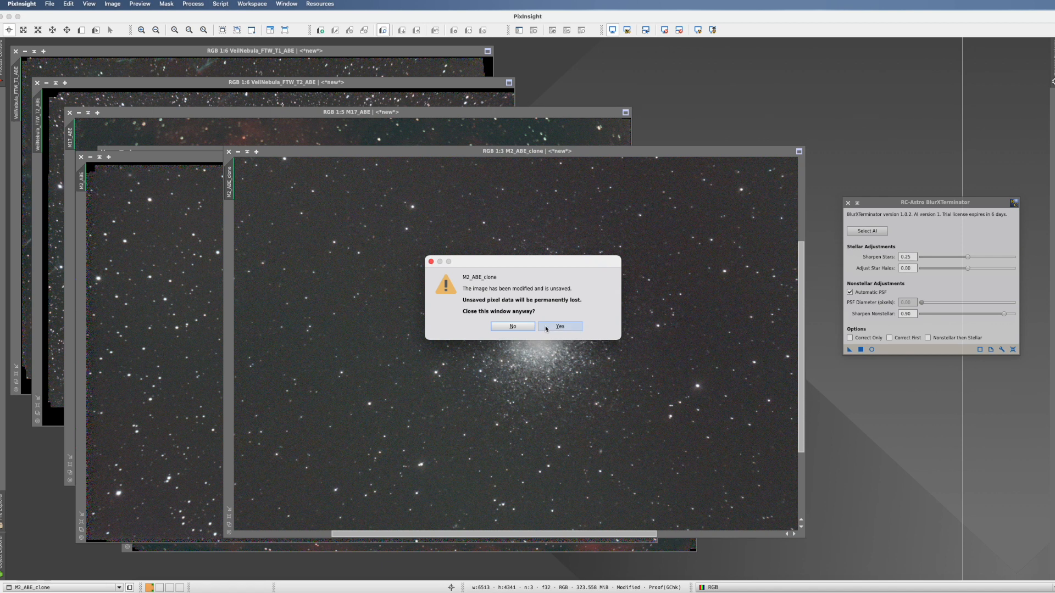
click(560, 326)
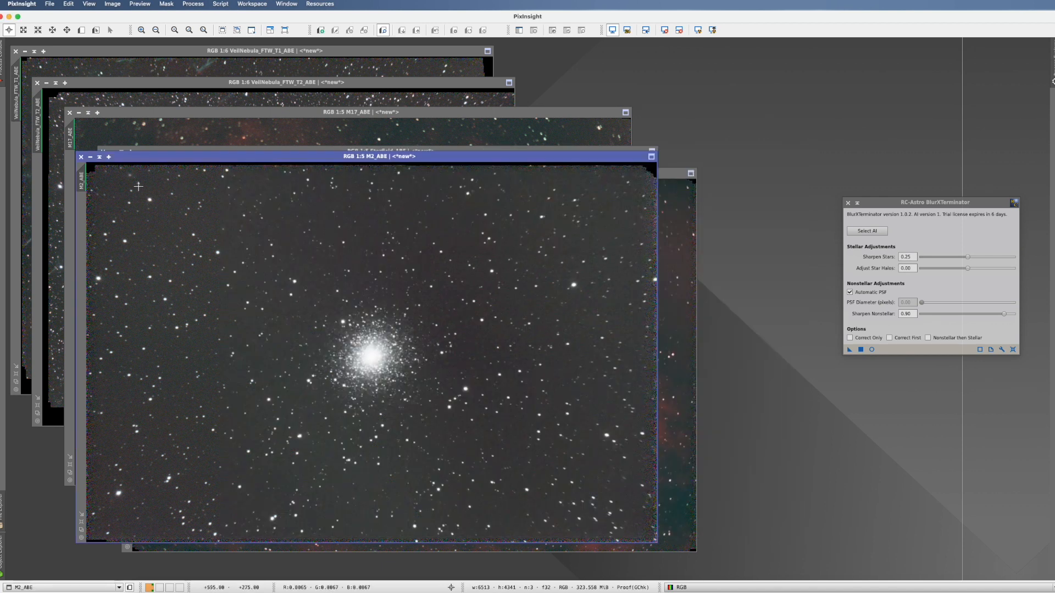
Minimize M2_ABE to an icon and create a clone of M16_ABE beside the original.
click(91, 157)
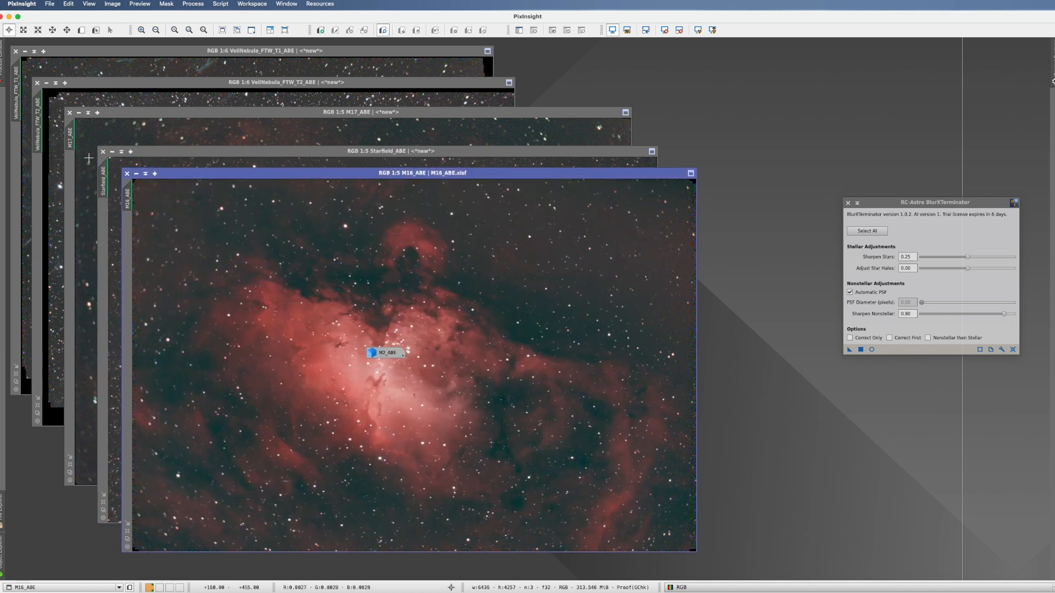
drag(408, 172, 444, 158)
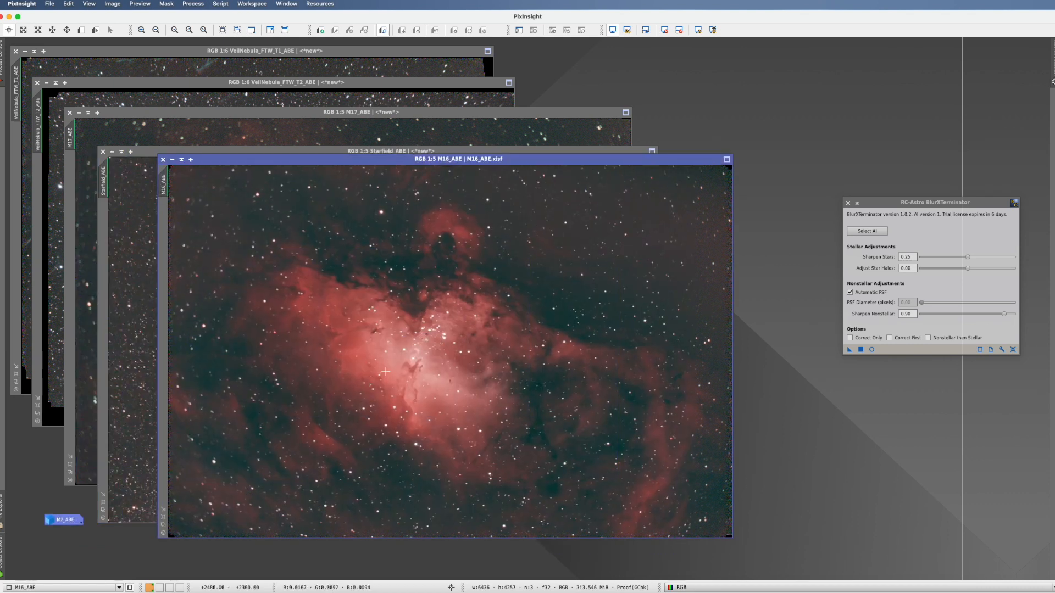
drag(164, 185, 267, 176)
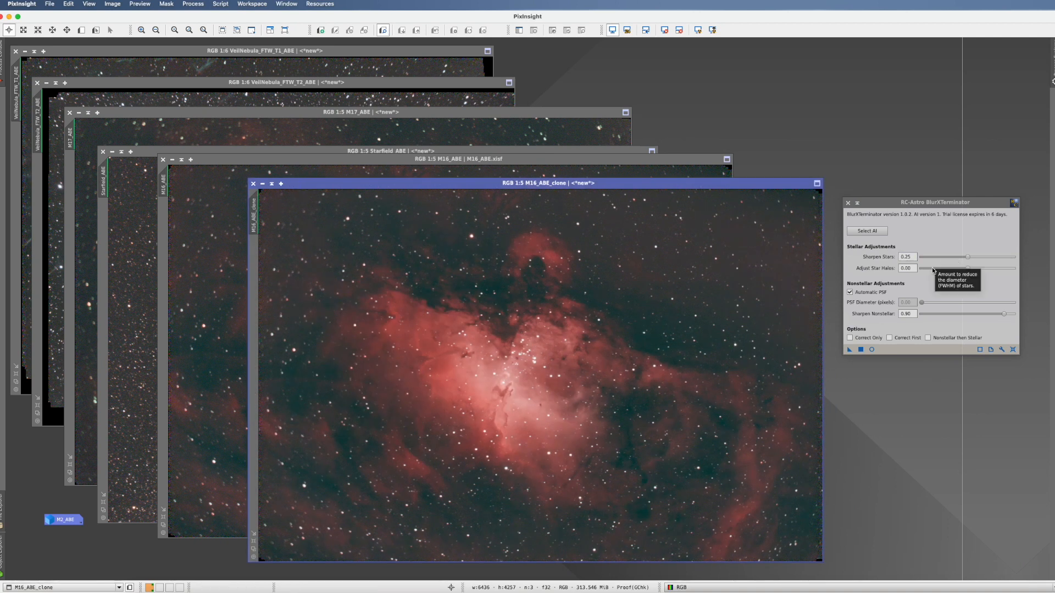
Apply BlurXTerminator to M16_ABE_clone with Sharpen Stars set to 0.30 and move the clone aside for comparison.
drag(968, 259, 976, 257)
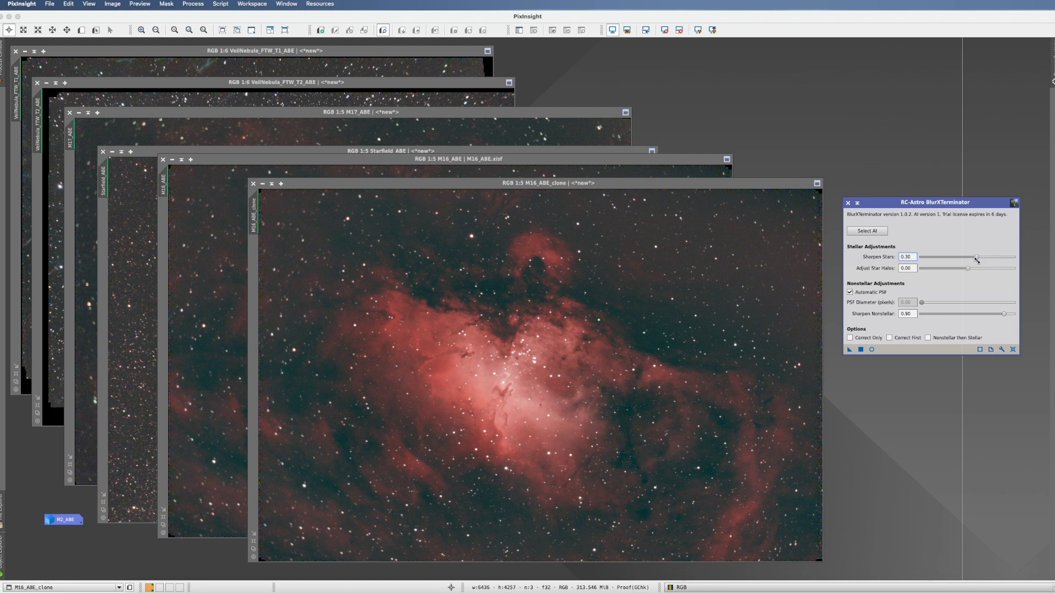
drag(849, 351, 666, 342)
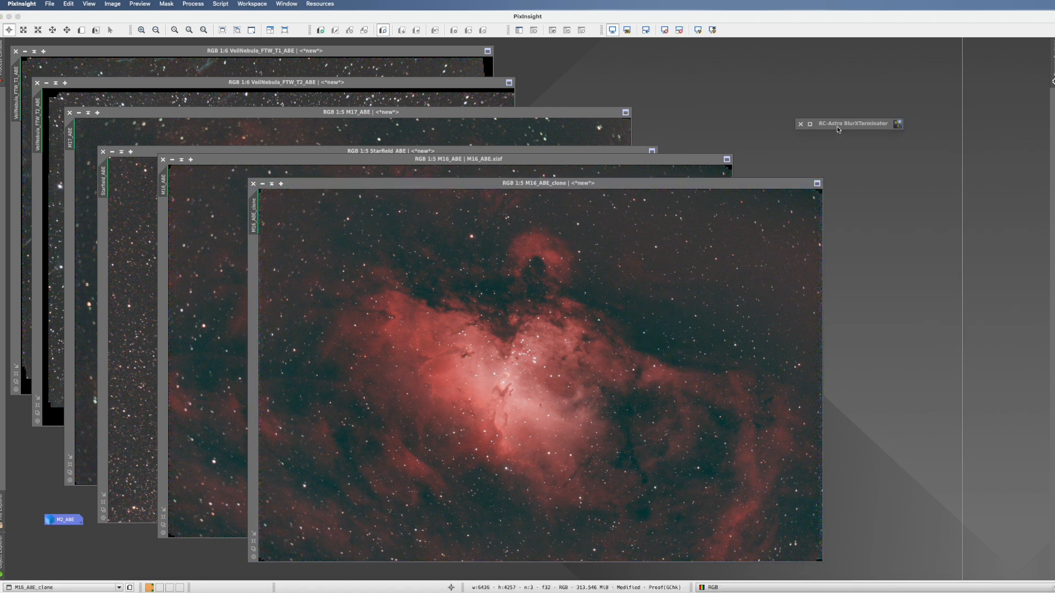
drag(839, 122, 837, 65)
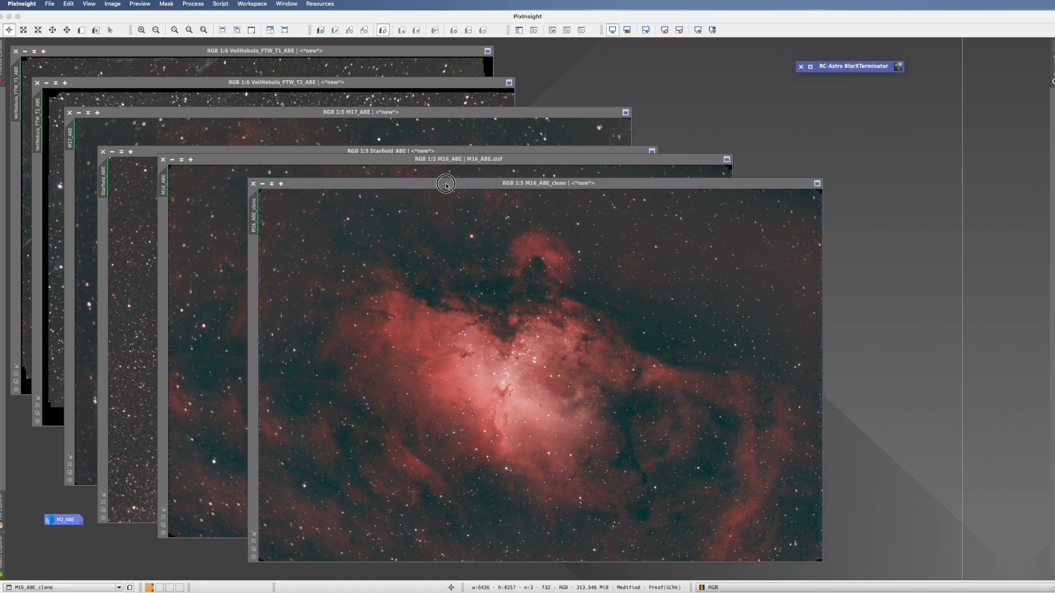
drag(445, 183, 580, 171)
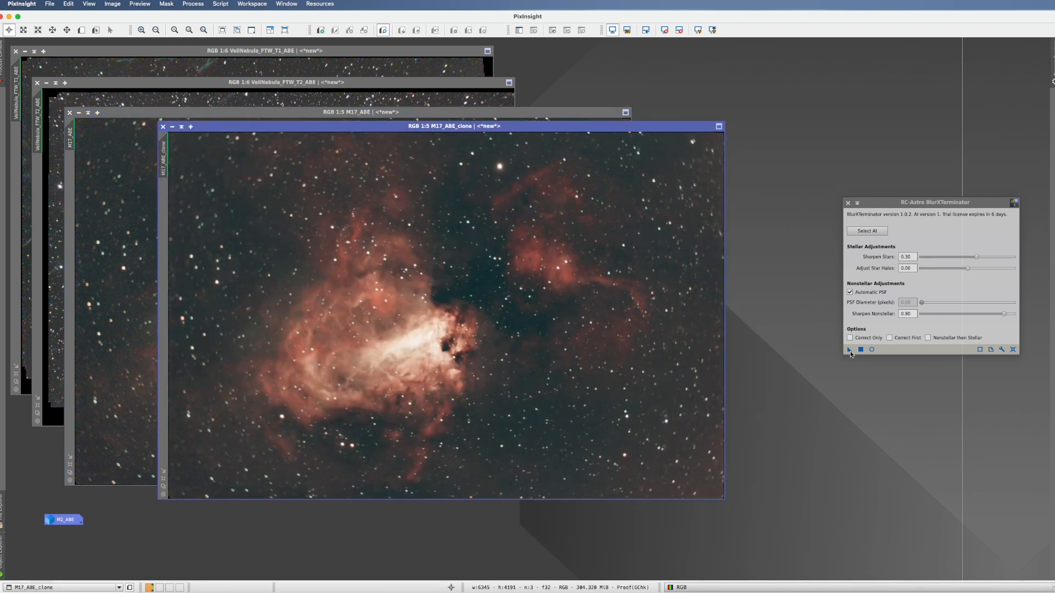
Apply BlurXTerminator with the same settings to M17_ABE_clone and compare it with the original M17_ABE.
click(850, 350)
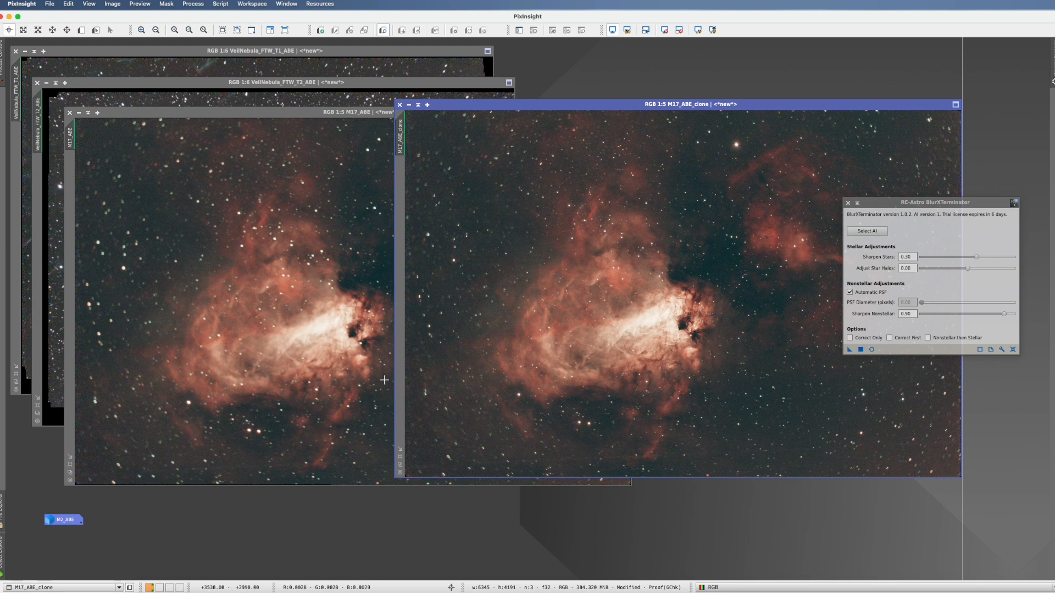
click(277, 371)
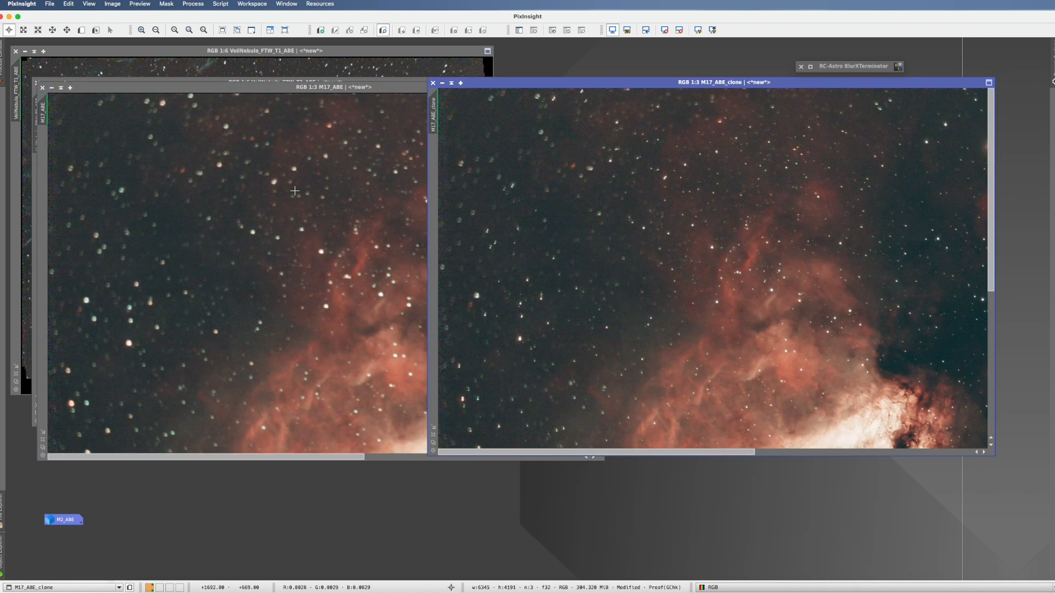
drag(470, 82, 514, 95)
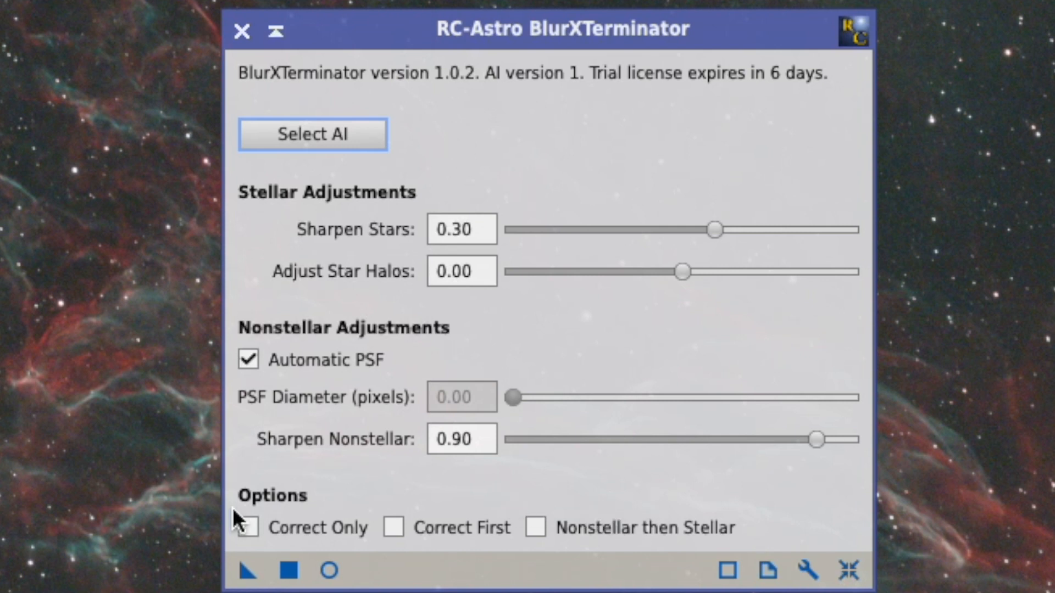
Try the Correct Only option in BlurXTerminator and switch it back off.
click(248, 526)
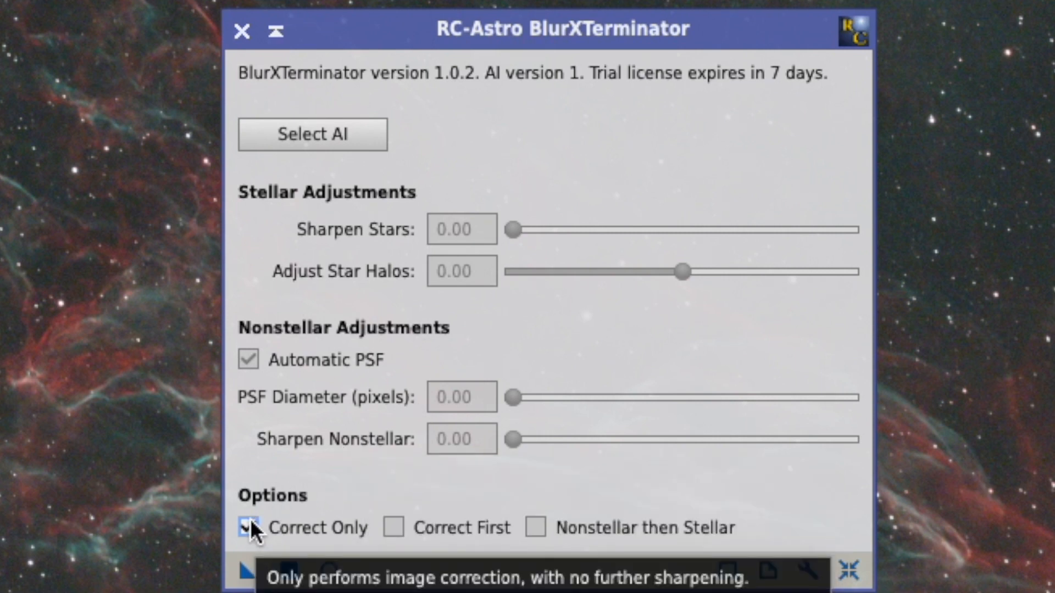
click(278, 530)
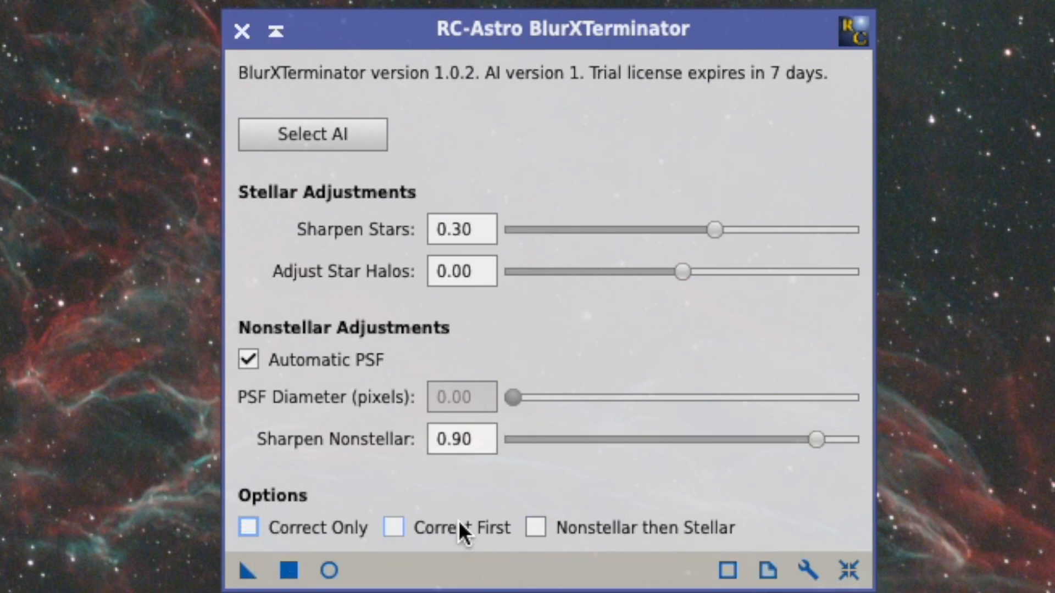